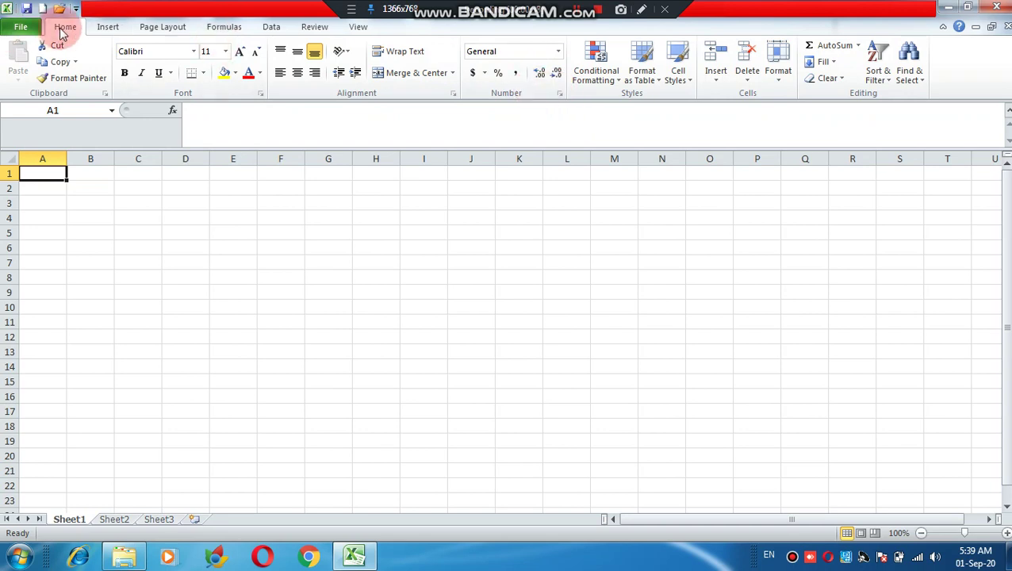
# Step: Look through the Insert, Page Layout, Formulas, Data, Review and View tabs, then return to Home
pyautogui.click(104, 26)
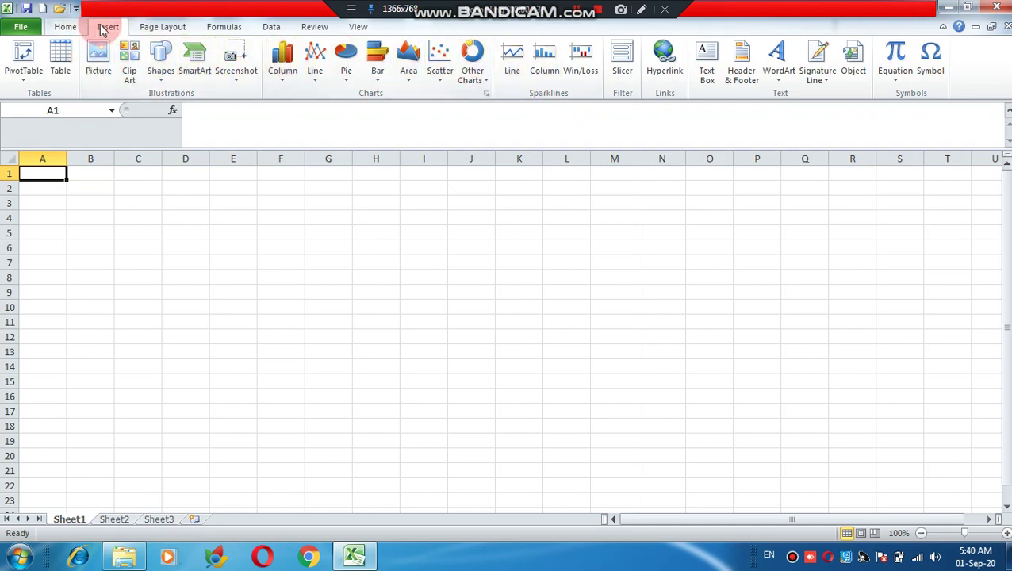
pyautogui.click(158, 28)
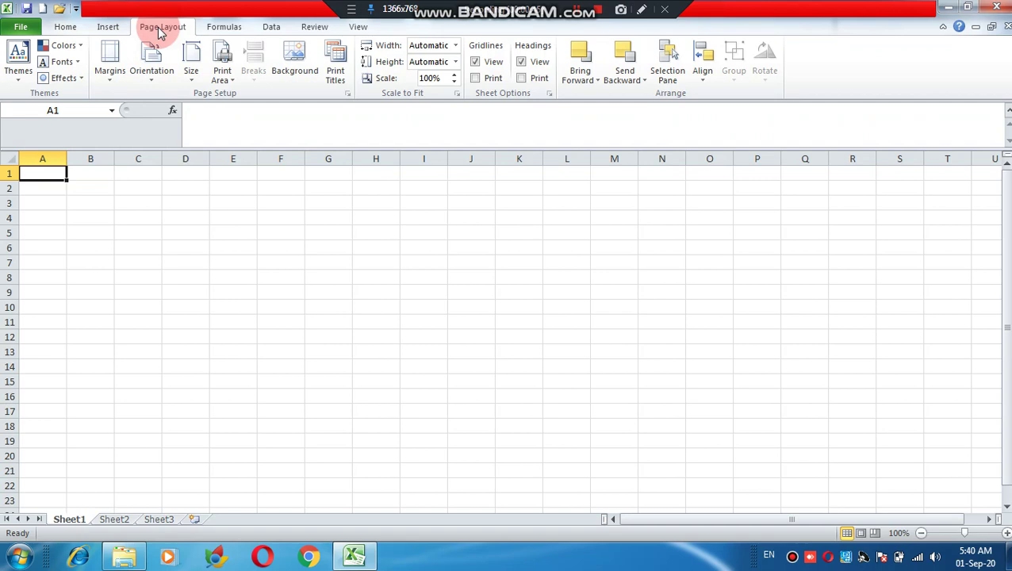
pyautogui.click(220, 30)
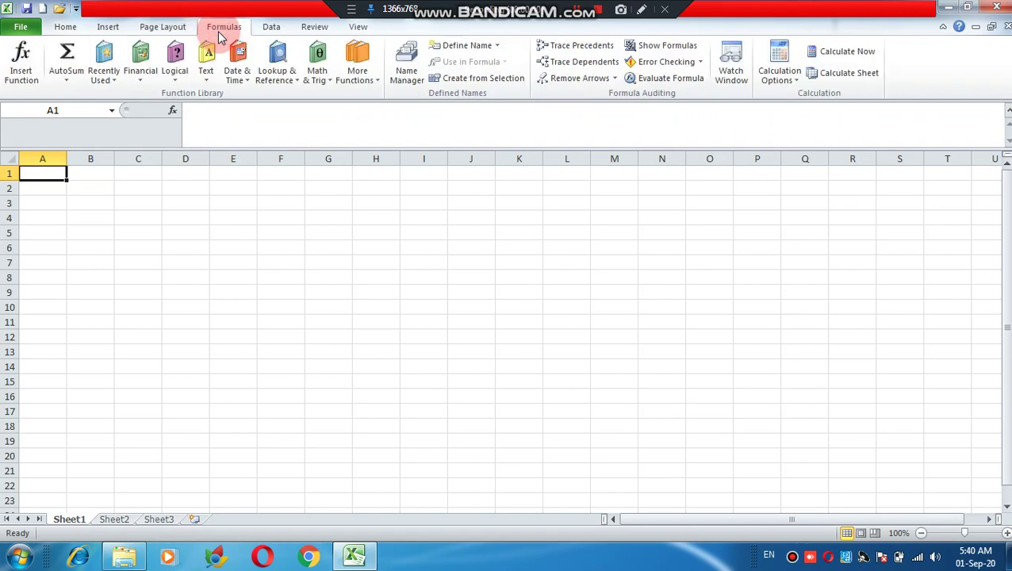
pyautogui.click(277, 28)
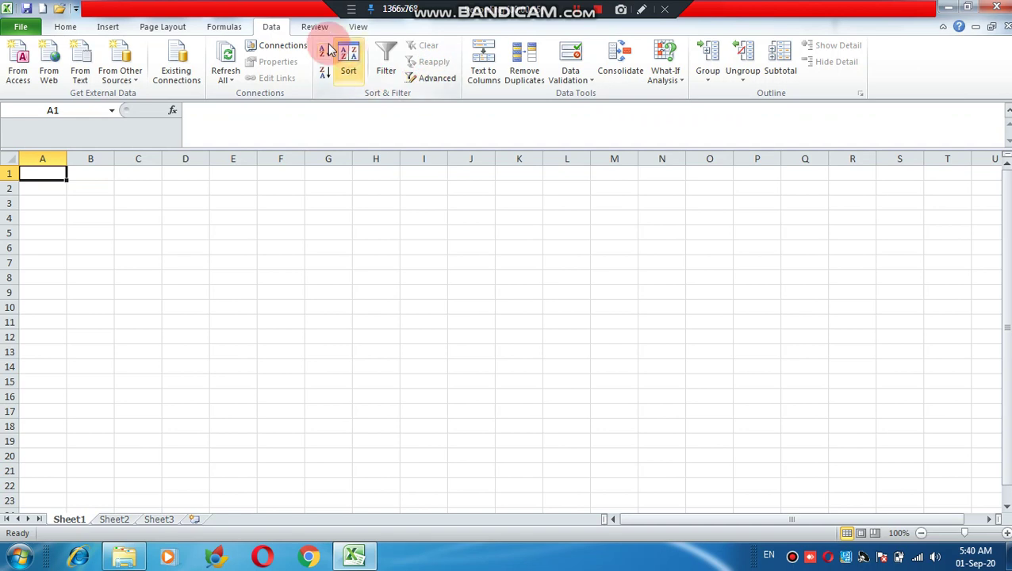
pyautogui.click(315, 27)
pyautogui.click(357, 27)
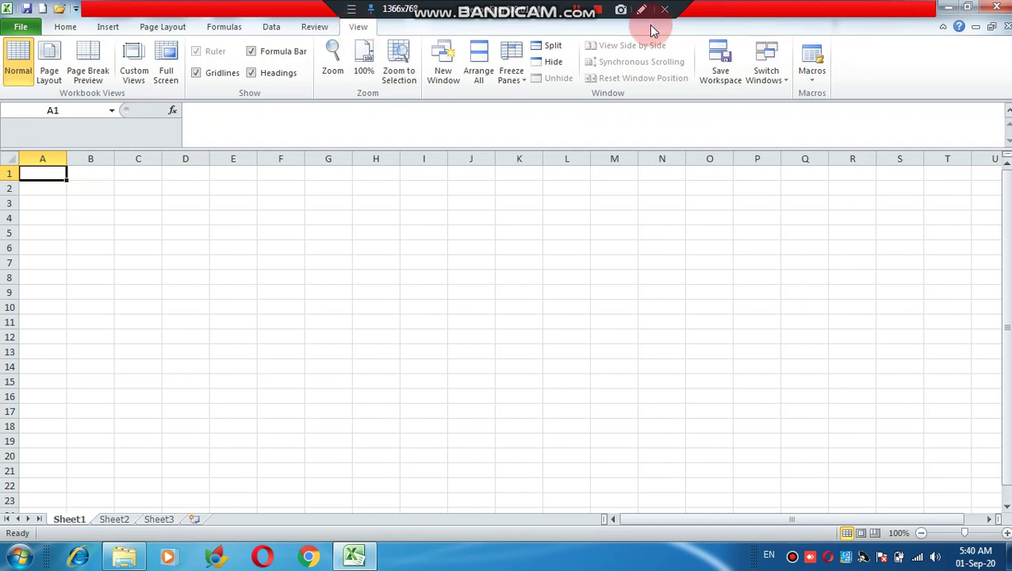
pyautogui.click(65, 27)
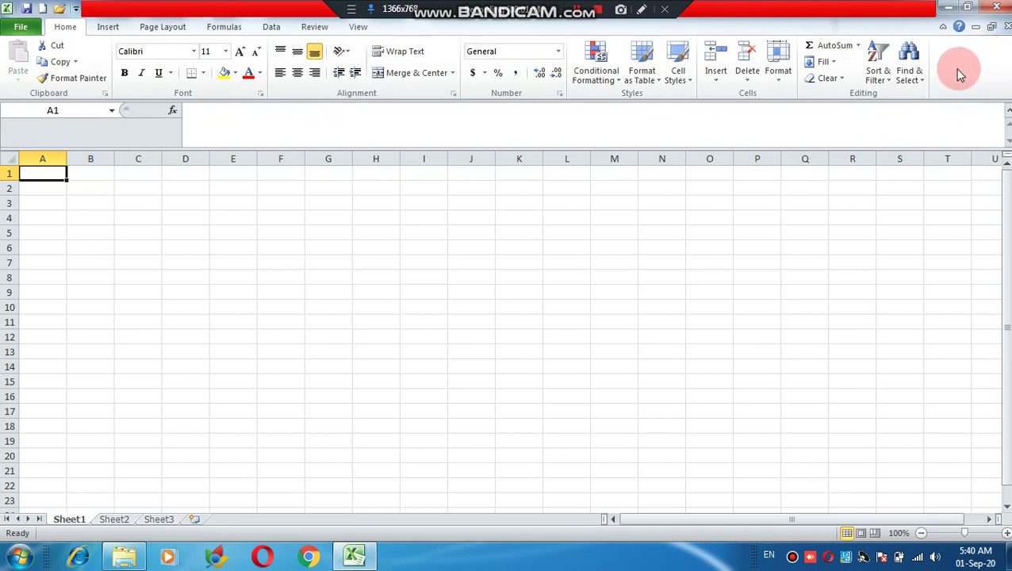
# Step: Minimize the ribbon to its tab names and drop down the Home commands temporarily
pyautogui.rightClick(957, 65)
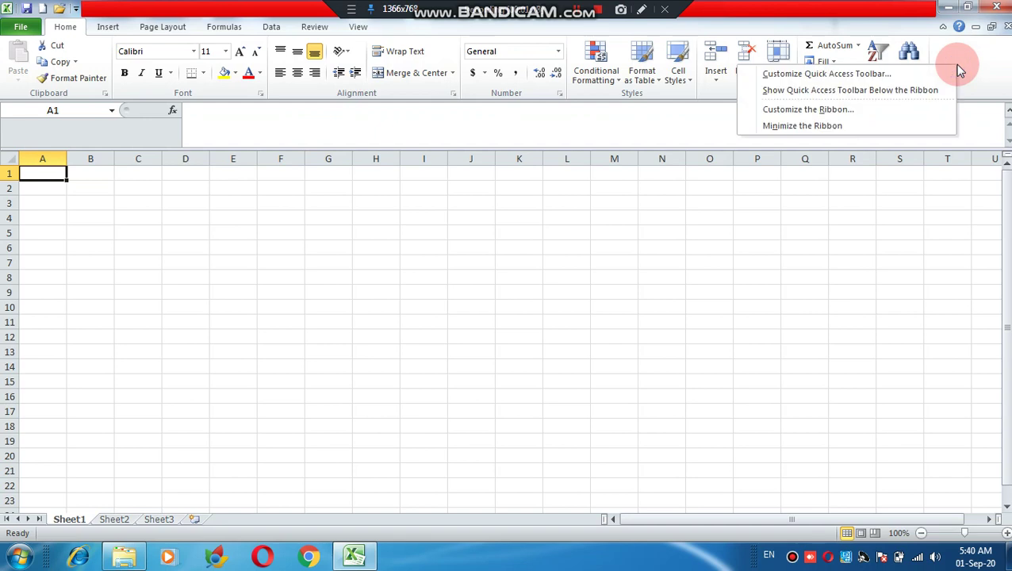
pyautogui.click(885, 128)
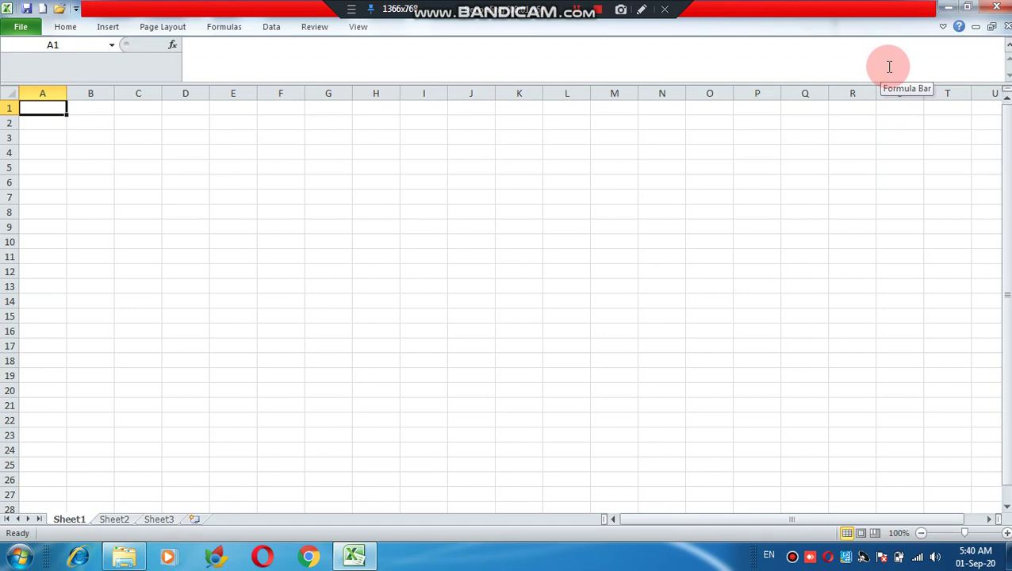
pyautogui.click(70, 29)
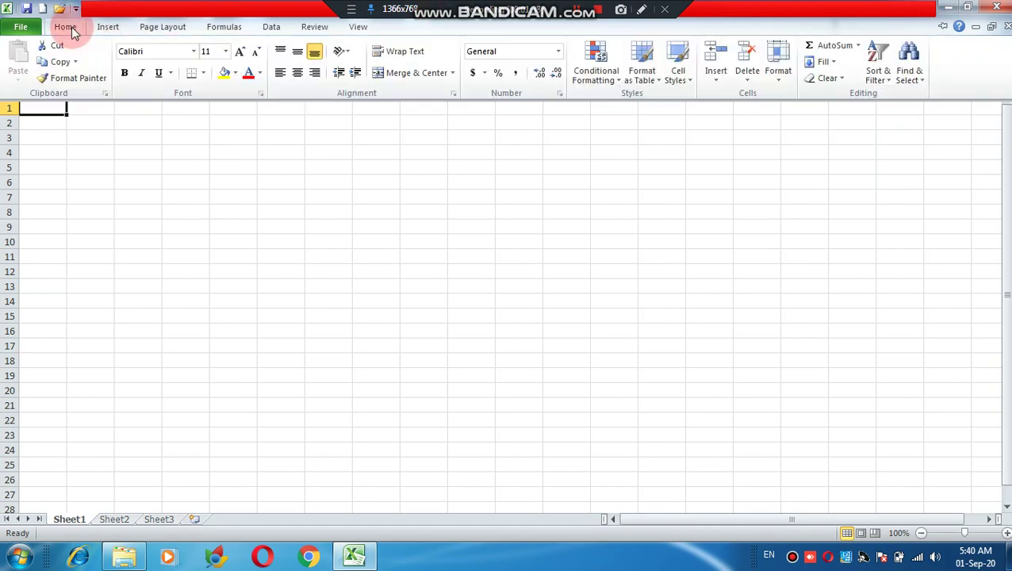
pyautogui.rightClick(949, 68)
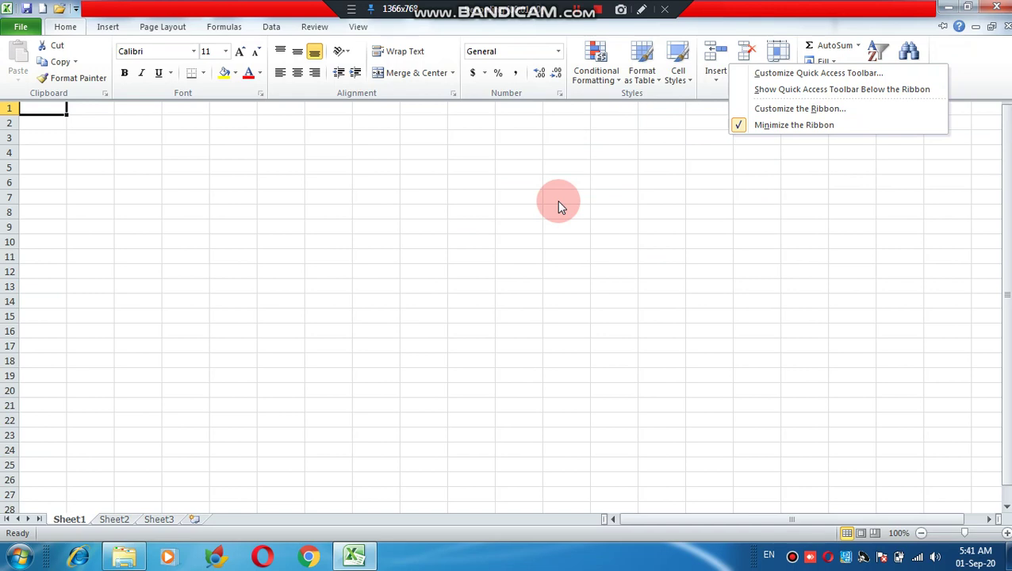
pyautogui.press('n')
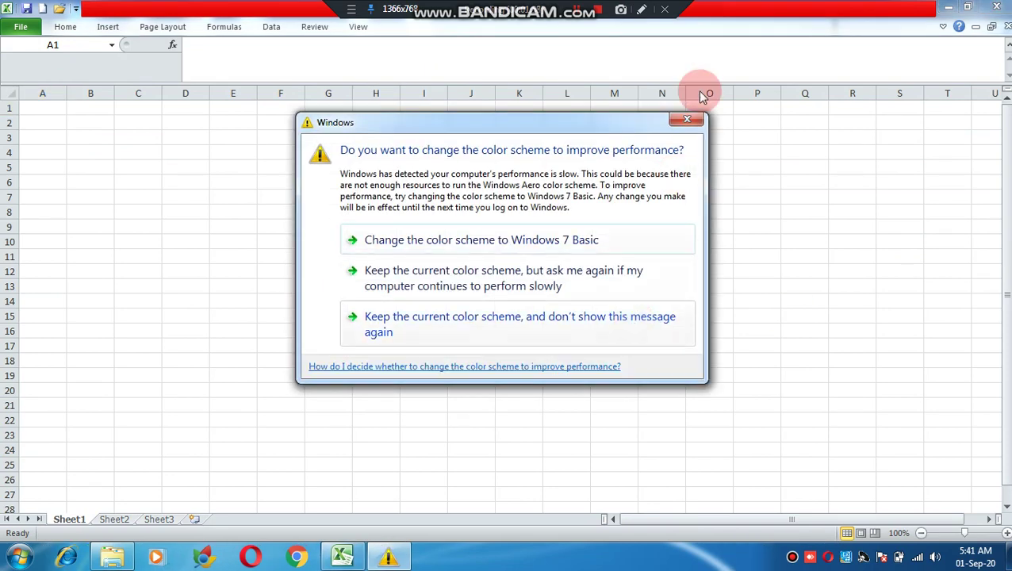
# Step: Dismiss the colour-scheme prompt and turn off Minimize the Ribbon so it stays expanded
pyautogui.click(690, 120)
pyautogui.click(65, 26)
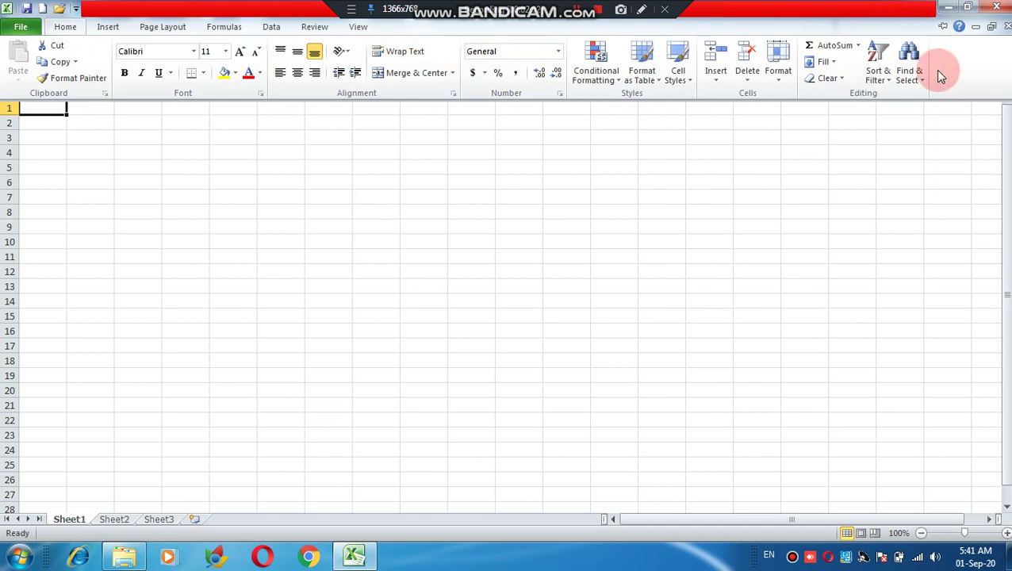
pyautogui.rightClick(937, 73)
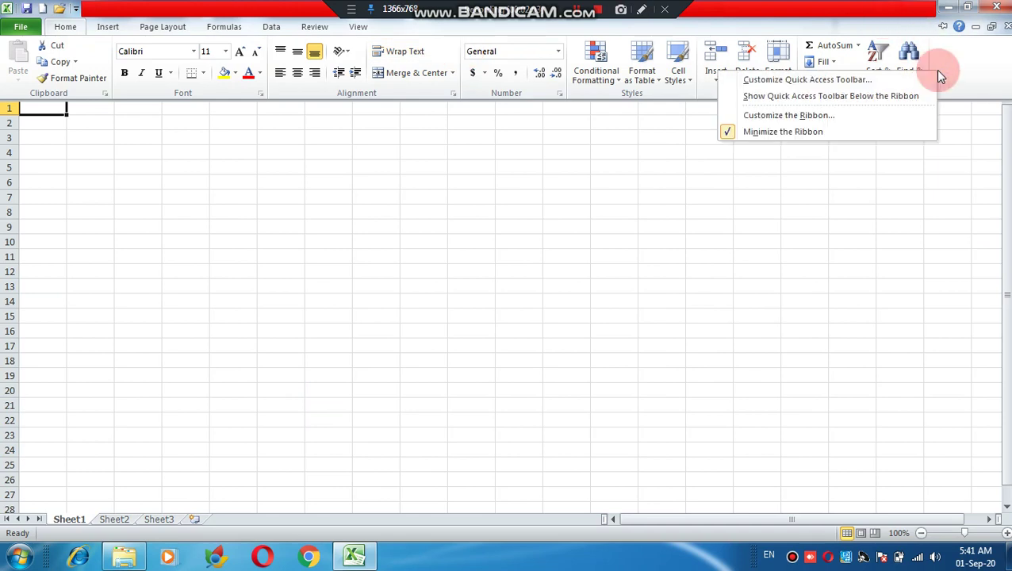
pyautogui.click(822, 134)
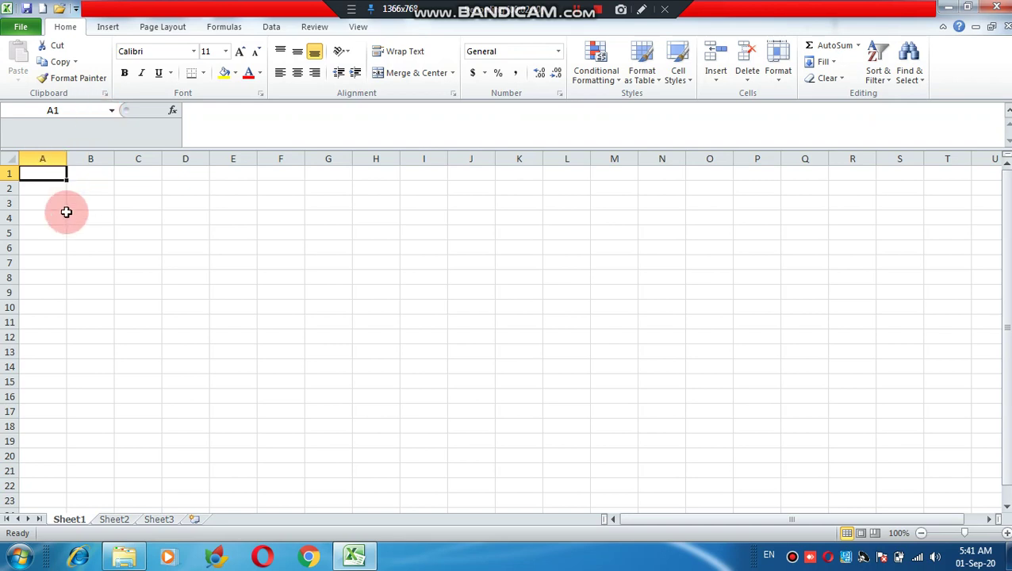
# Step: Select cell B3 and dismiss the Windows colour-scheme prompt
pyautogui.click(89, 206)
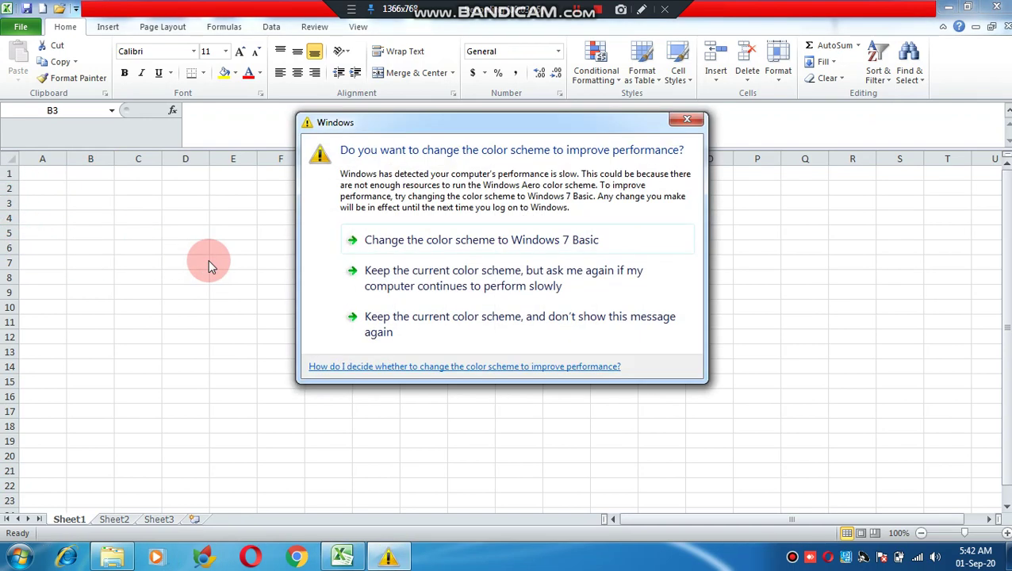
pyautogui.click(687, 123)
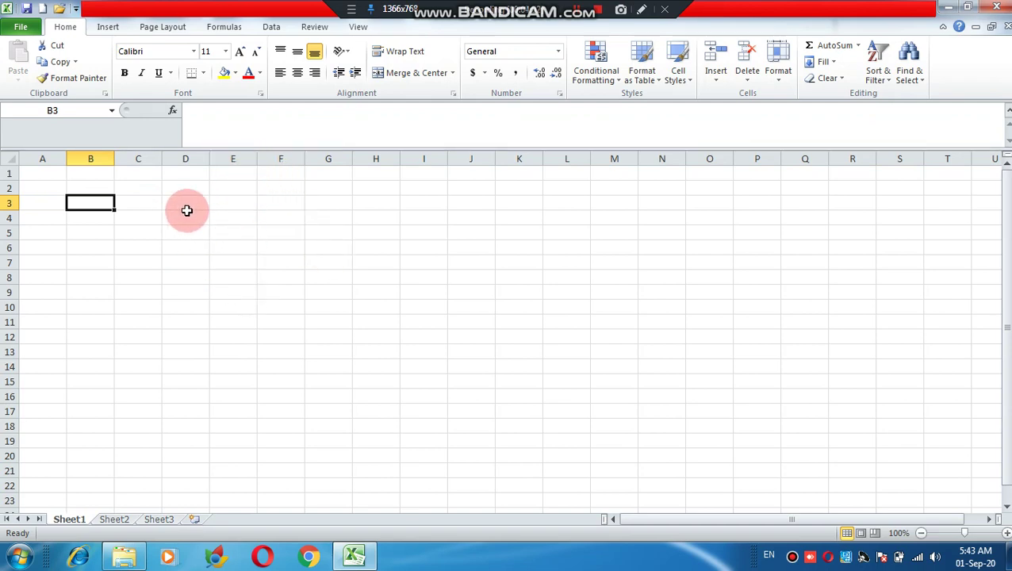
# Step: Select cell F1 on the empty Sheet1
pyautogui.click(282, 175)
pyautogui.click(285, 214)
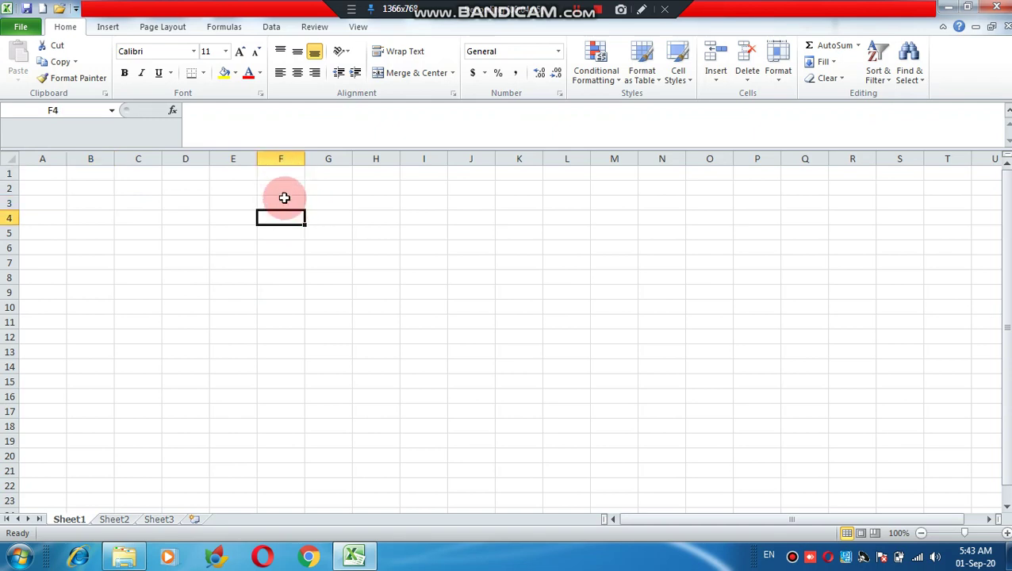
pyautogui.moveTo(280, 173); pyautogui.dragTo(280, 245)
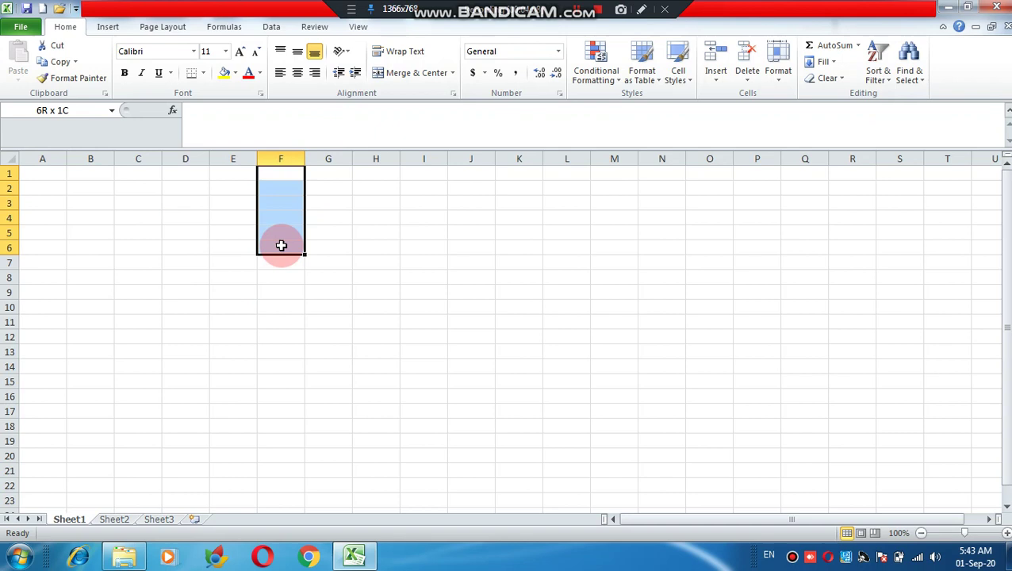
pyautogui.moveTo(215, 203)
pyautogui.mouseDown()
pyautogui.moveTo(297, 211)
pyautogui.moveTo(289, 206)
pyautogui.mouseUp()
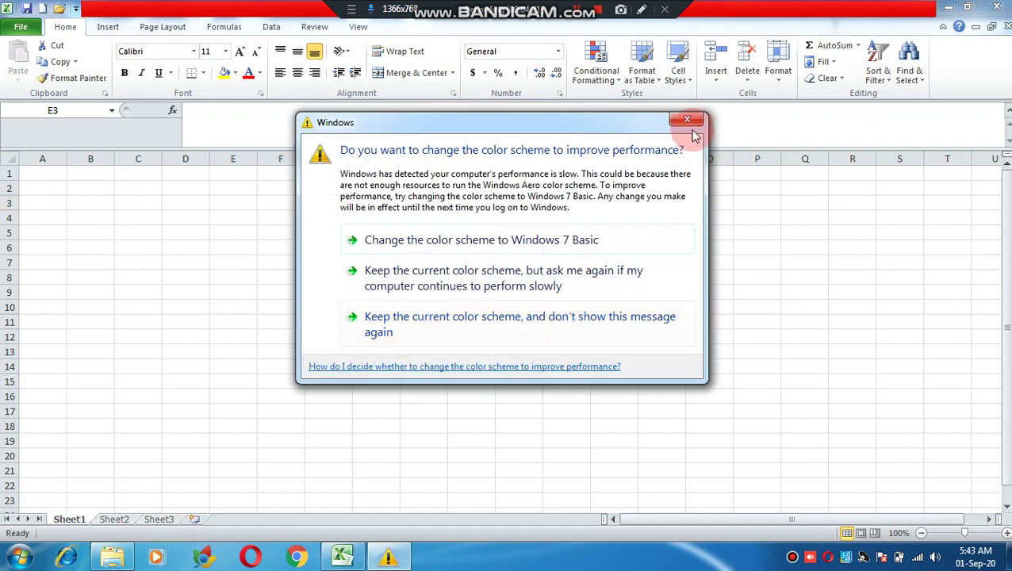
pyautogui.click(686, 119)
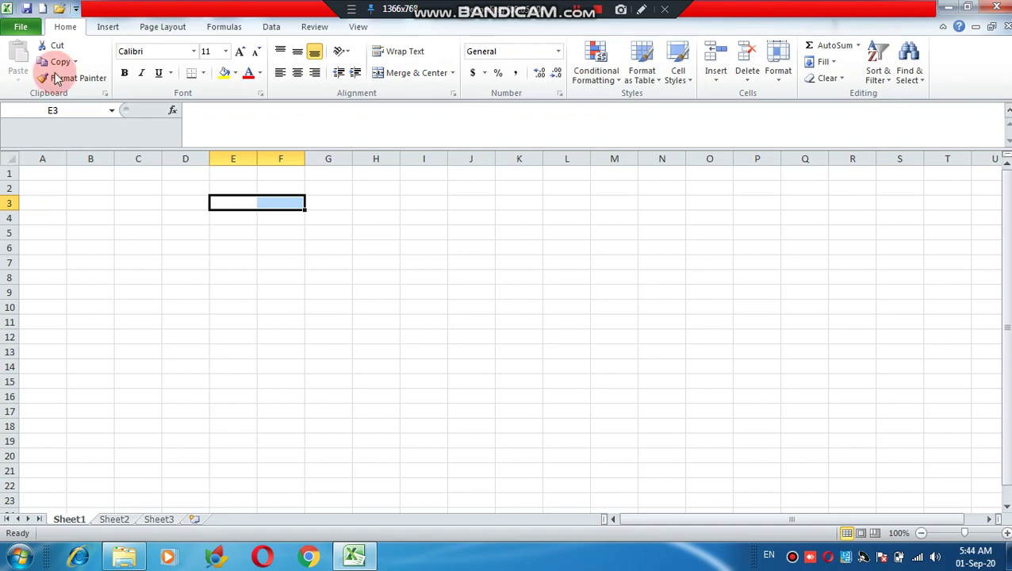
# Step: Save the workbook as 'ram' on drive D:, replacing the default name Book1
pyautogui.click(26, 32)
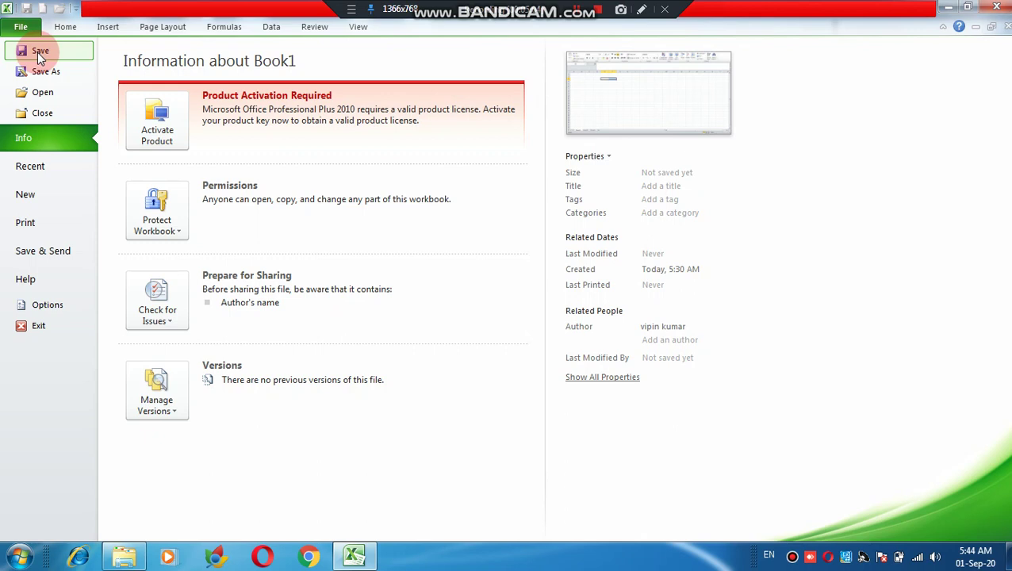
pyautogui.click(37, 53)
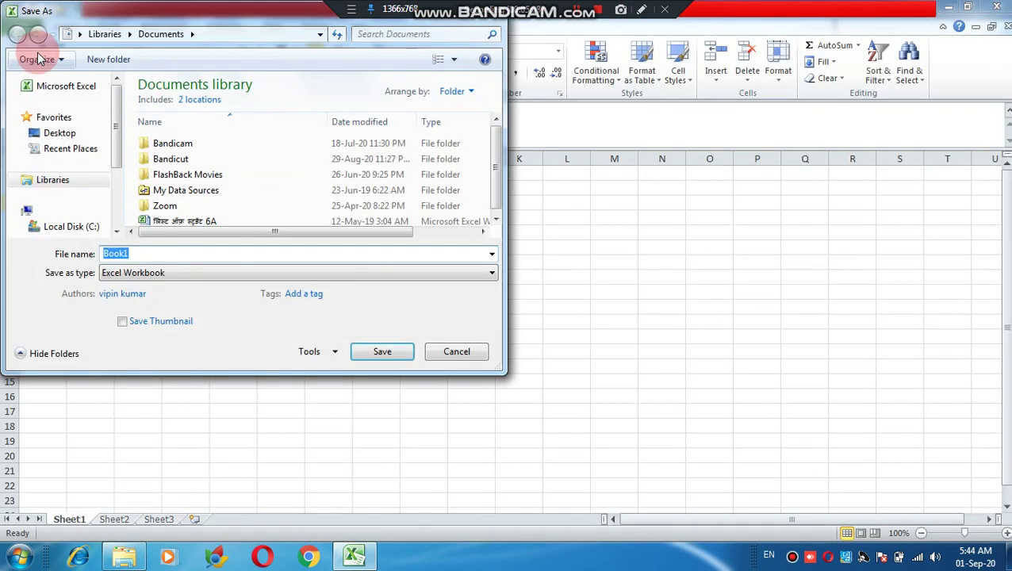
pyautogui.moveTo(71, 159)
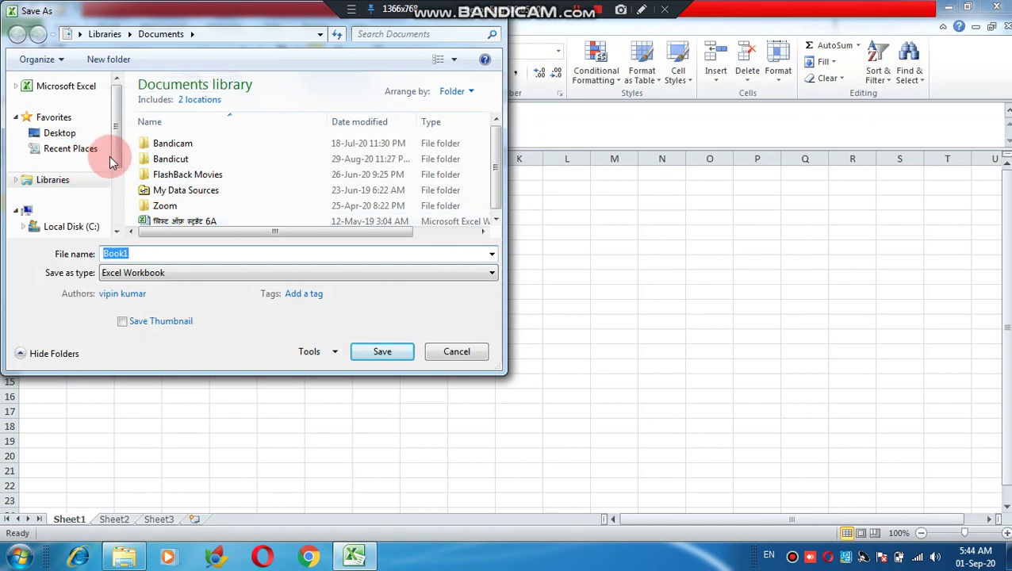
pyautogui.scroll(-2, 113, 166)
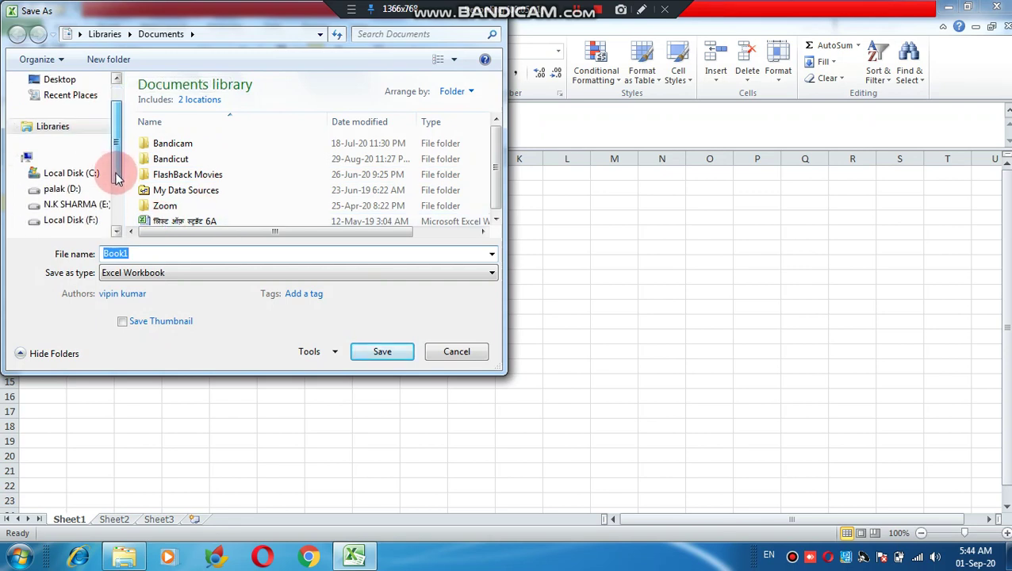
pyautogui.scroll(-1, 116, 194)
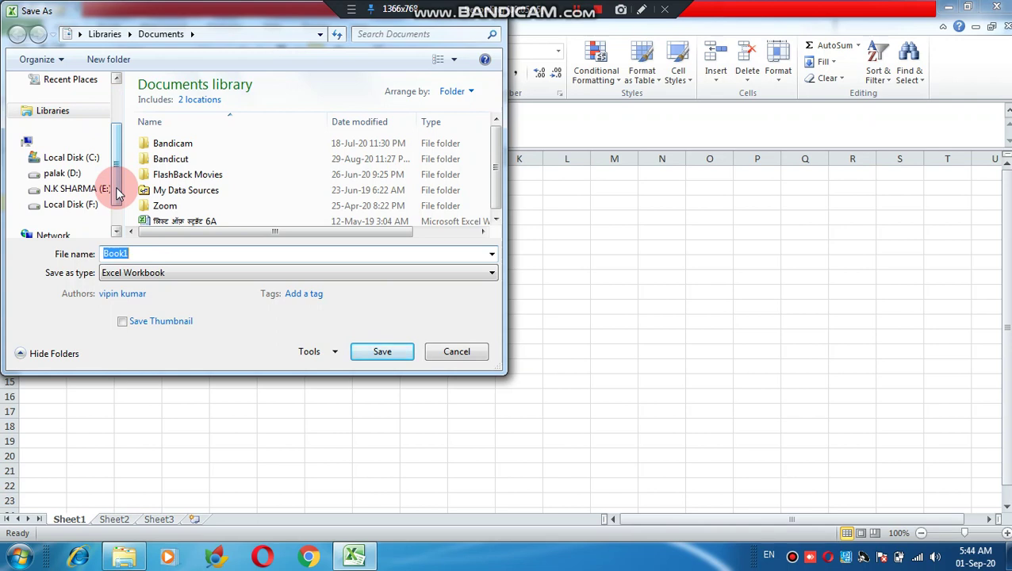
pyautogui.moveTo(67, 181)
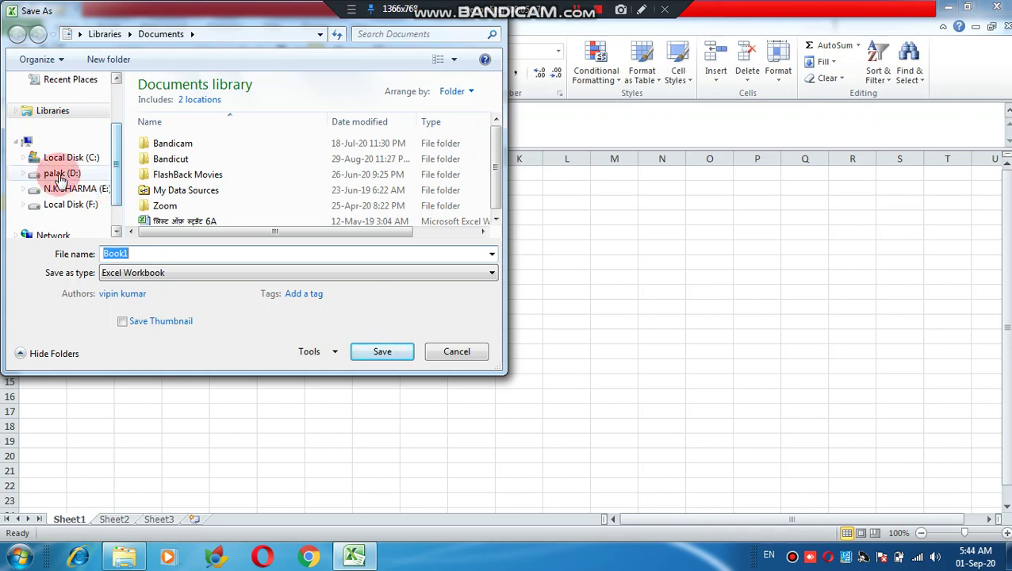
pyautogui.click(62, 174)
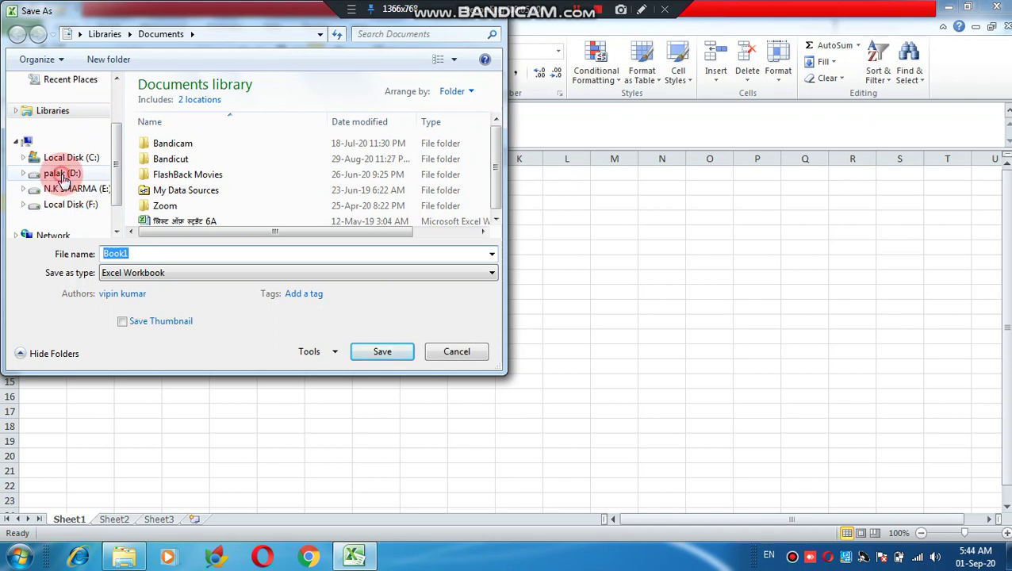
pyautogui.doubleClick(138, 254)
pyautogui.press('BackSpace')
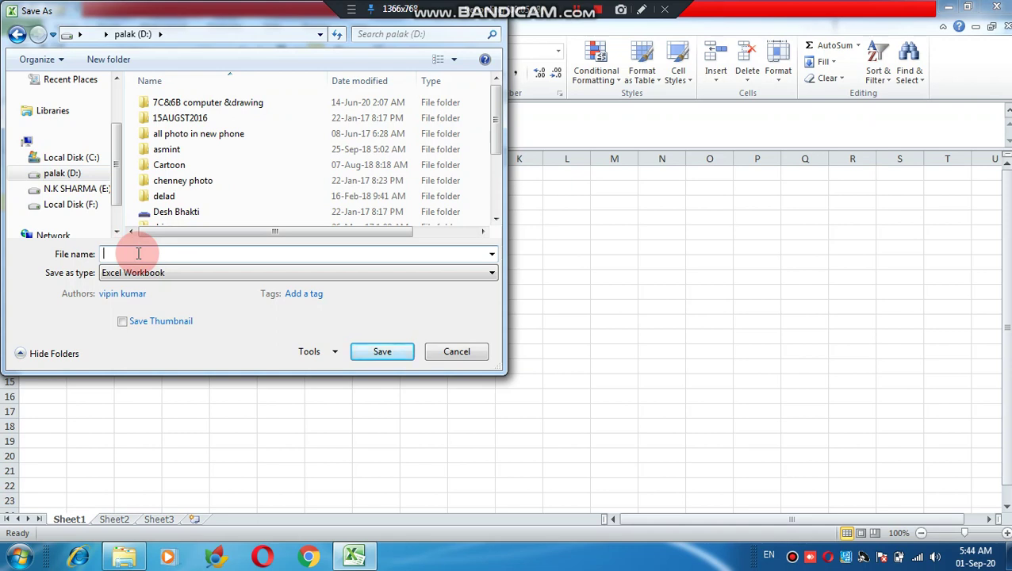
pyautogui.write('ra')
pyautogui.click(134, 254)
pyautogui.write('m')
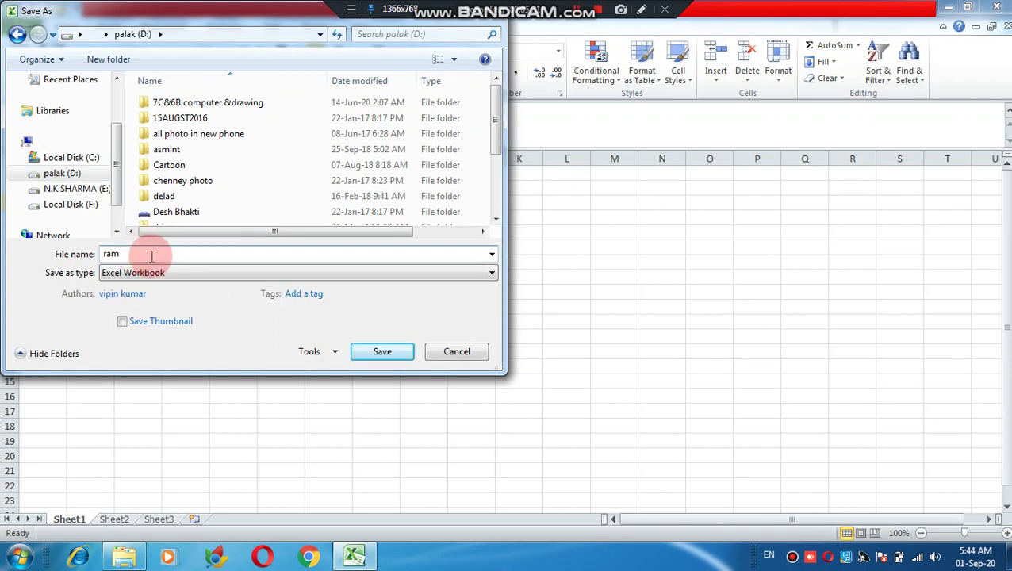
pyautogui.click(377, 360)
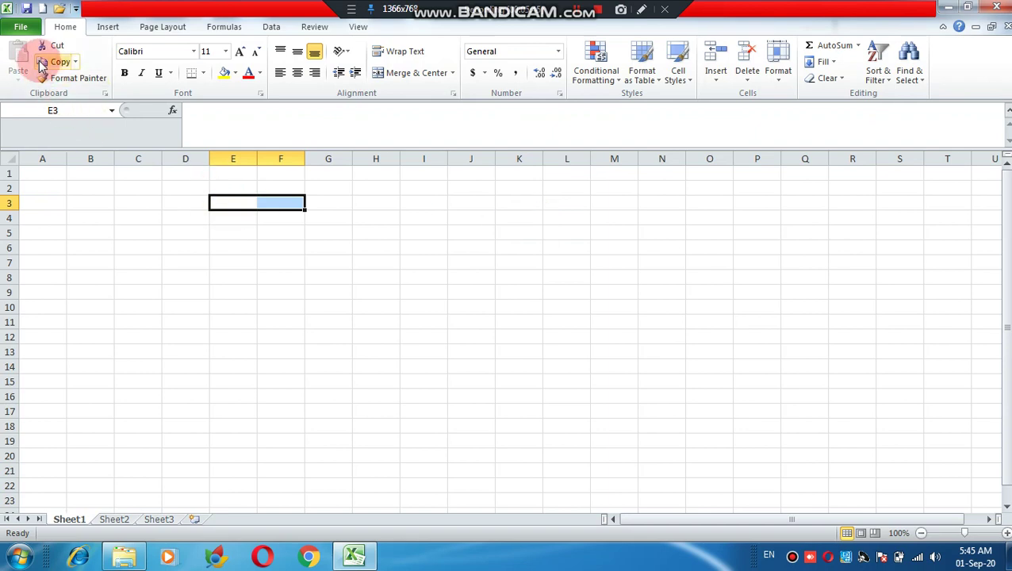
# Step: Open the workbook 'ram' from drive D: through the Open dialog
pyautogui.click(23, 34)
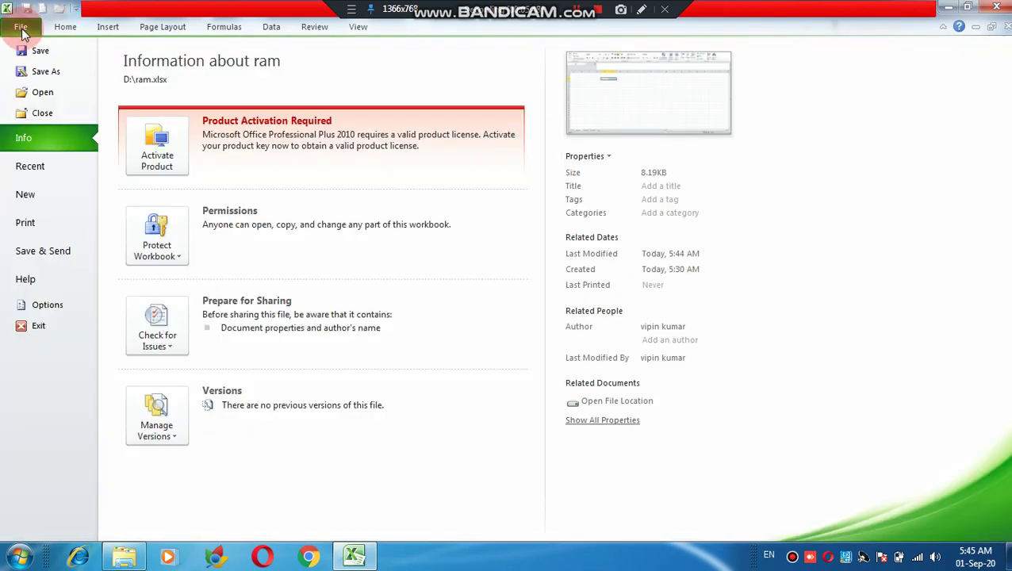
pyautogui.click(51, 92)
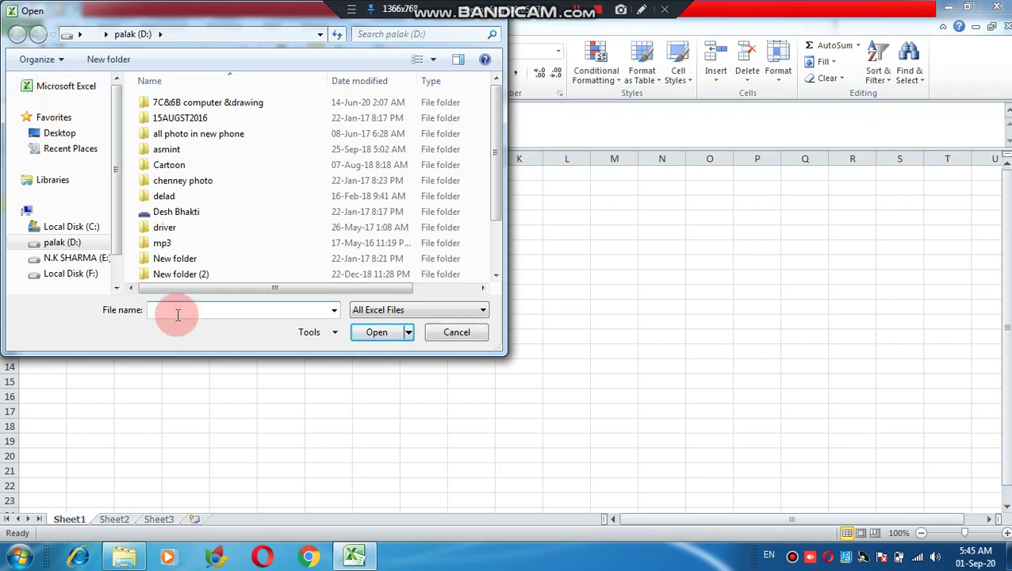
pyautogui.moveTo(494, 148); pyautogui.dragTo(496, 212)
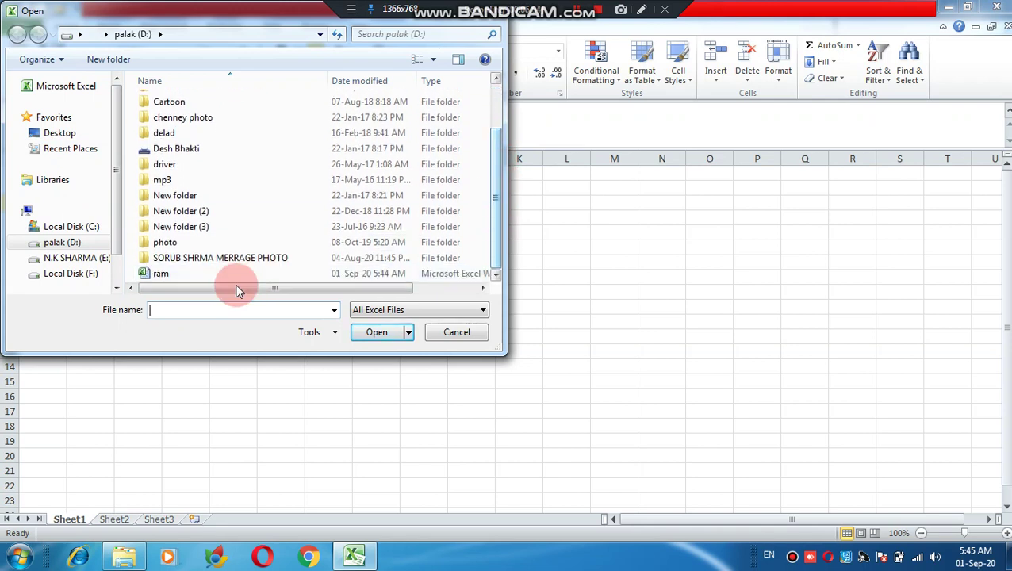
pyautogui.click(238, 312)
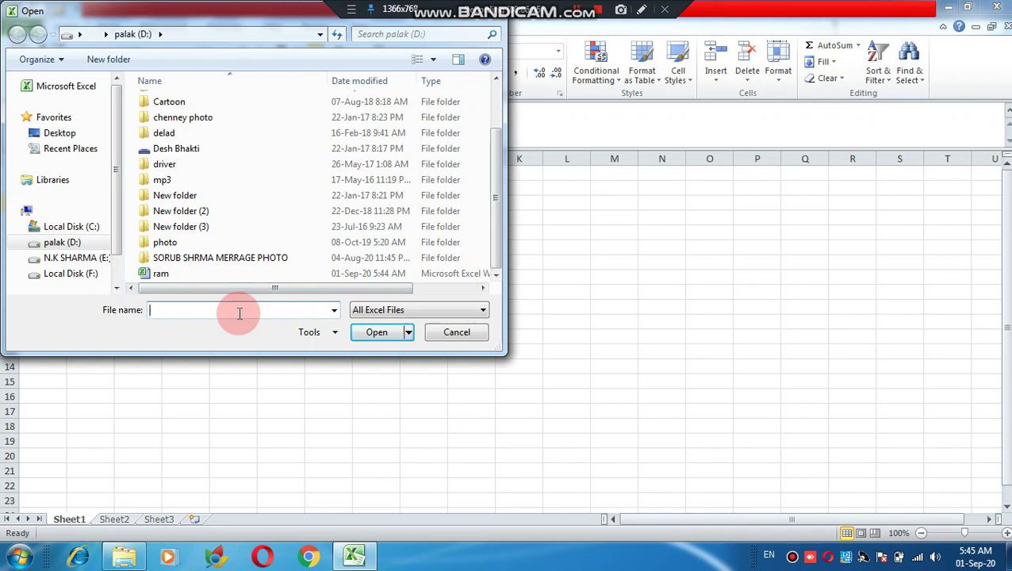
pyautogui.write('ram')
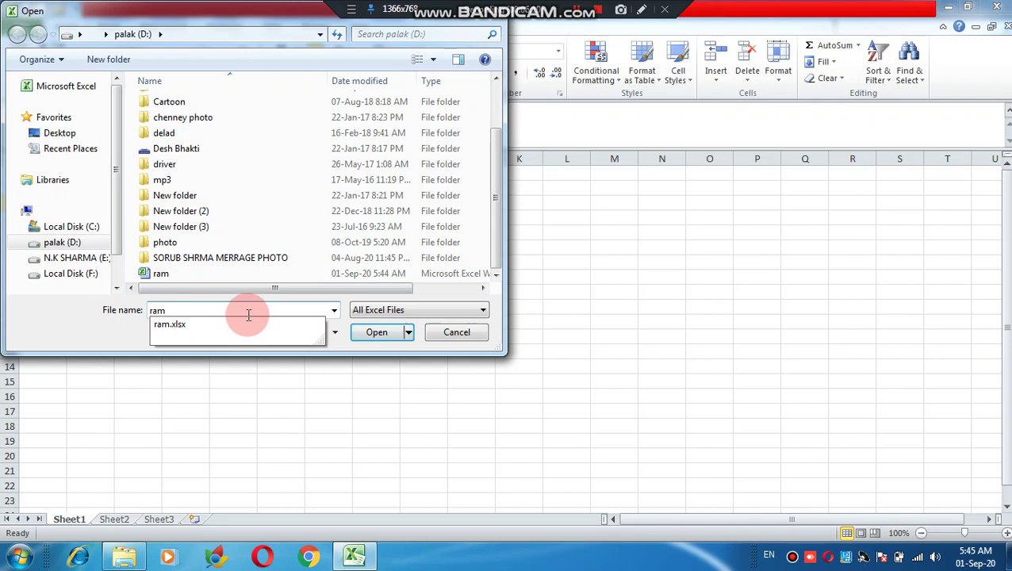
pyautogui.click(374, 333)
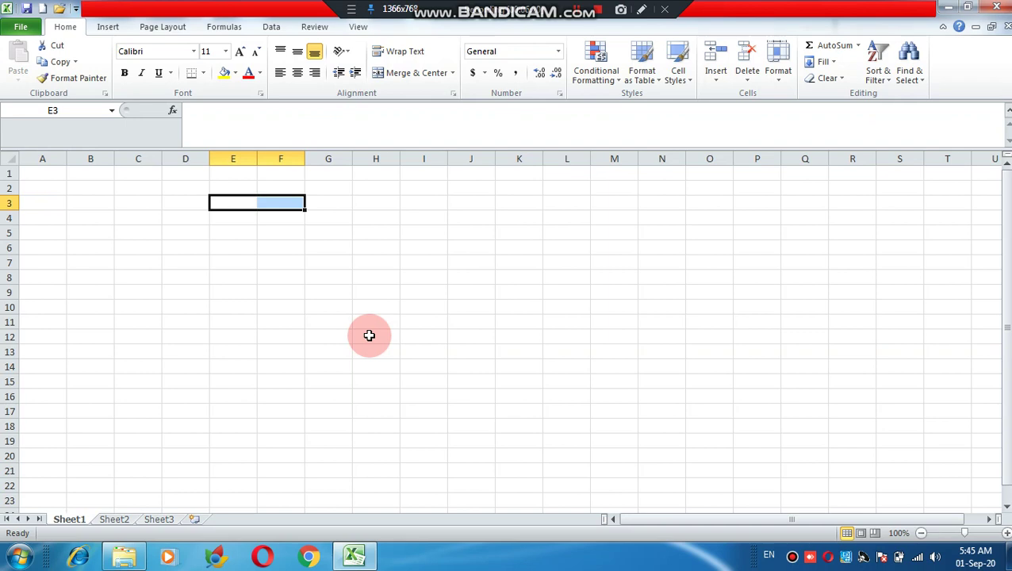
# Step: Enter hghjh in E3, jgj in F3, hgjffh in G8 and kbjb in G9
pyautogui.write('hghjh')
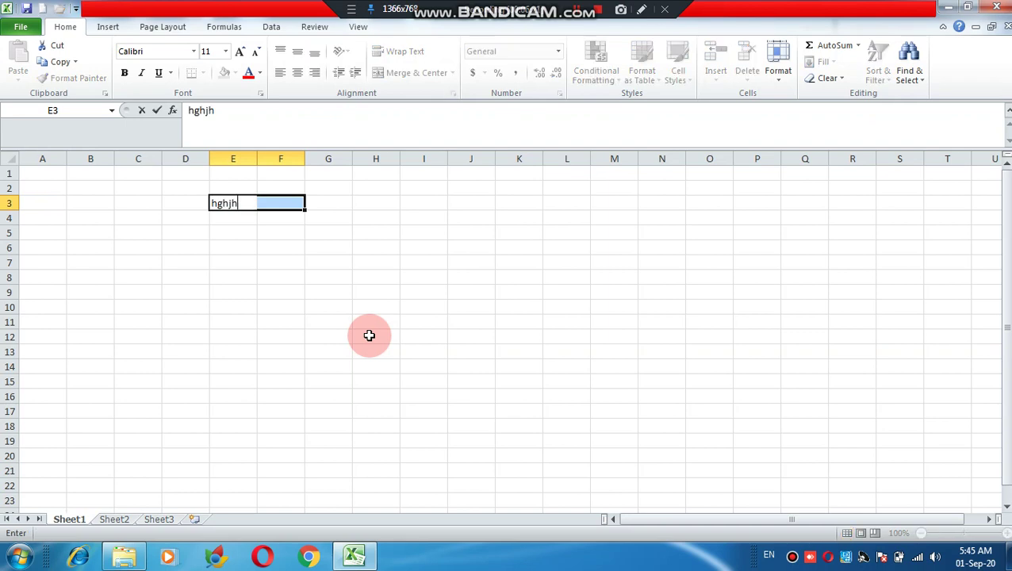
pyautogui.press('Return')
pyautogui.write('jgj')
pyautogui.press('Return')
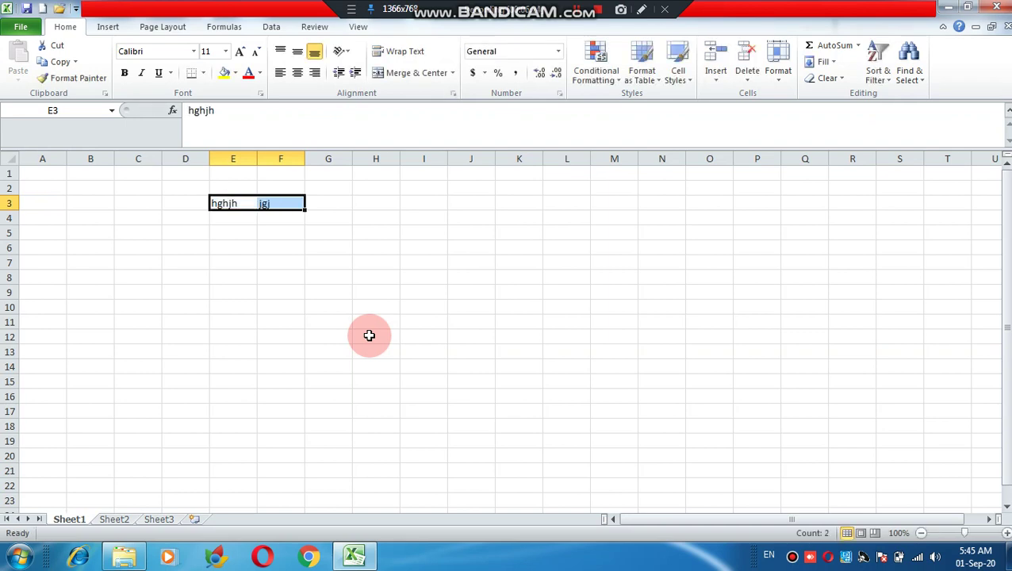
pyautogui.click(318, 274)
pyautogui.write('hgjffh')
pyautogui.press('Return')
pyautogui.write('kbjb')
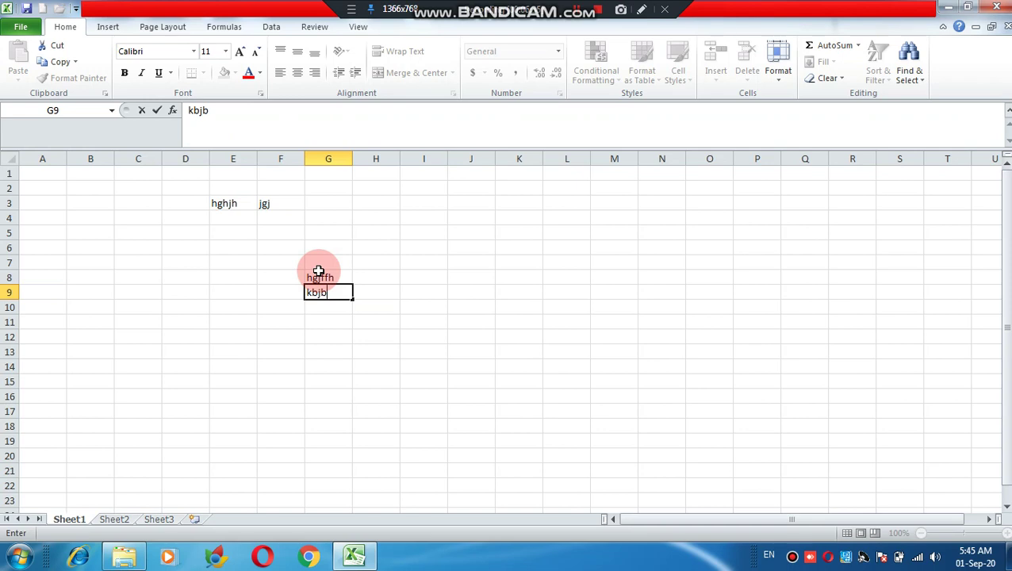
# Step: Create a new workbook from the Blank workbook template under Available Templates
pyautogui.click(21, 27)
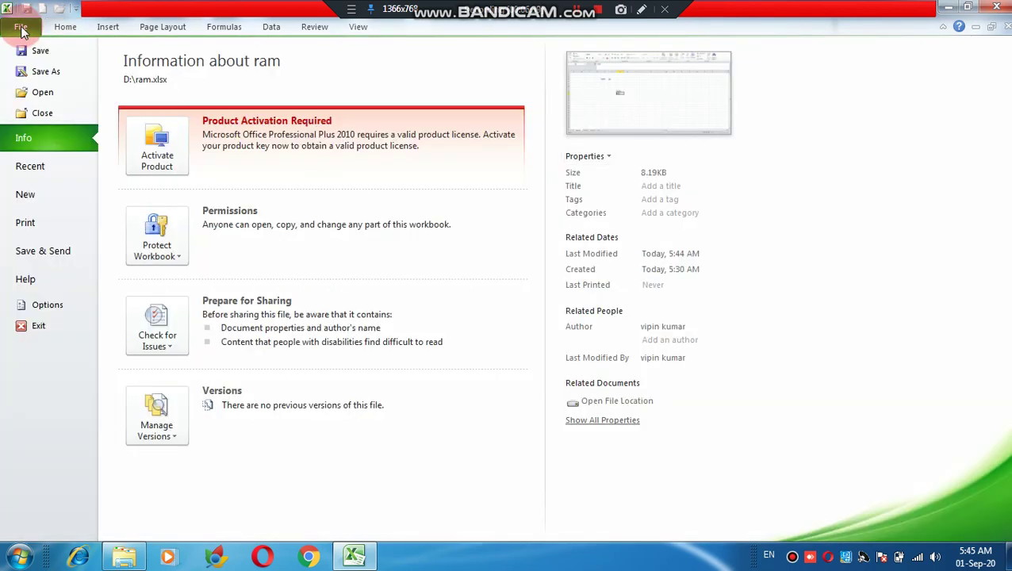
pyautogui.click(52, 193)
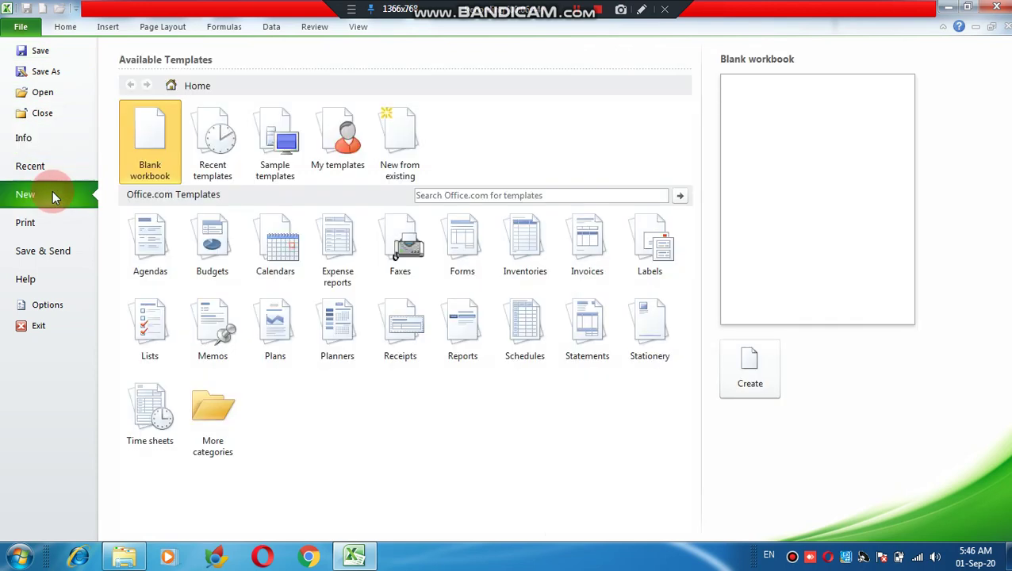
pyautogui.click(151, 174)
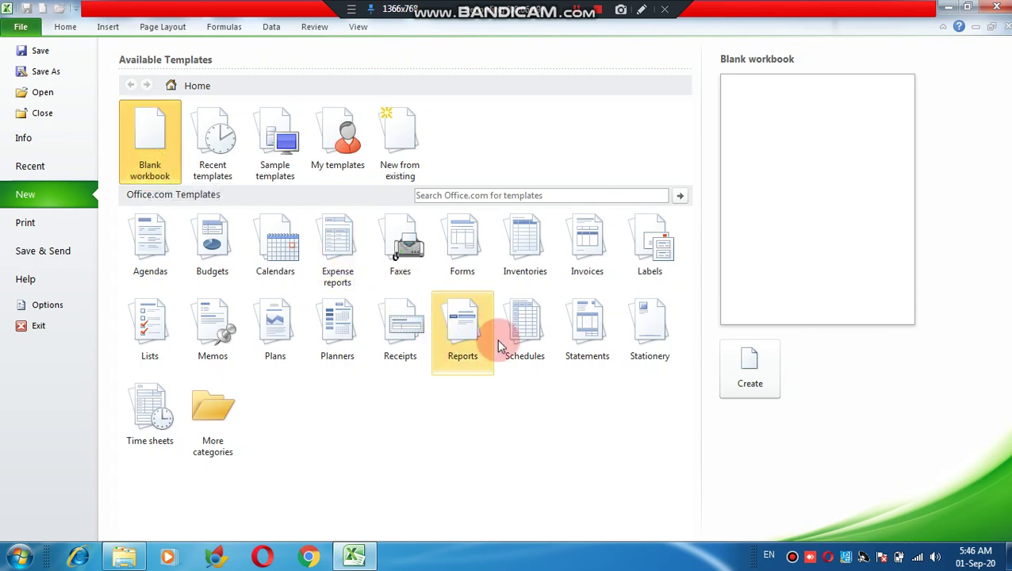
pyautogui.click(754, 382)
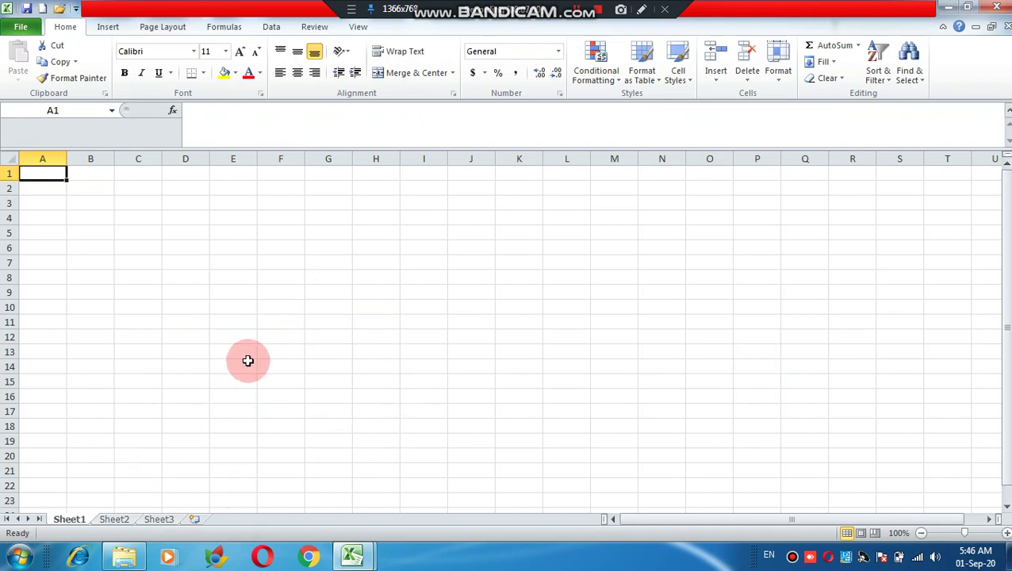
# Step: Switch between ram and Book2 via taskbar previews, then close the empty Book2
pyautogui.click(352, 555)
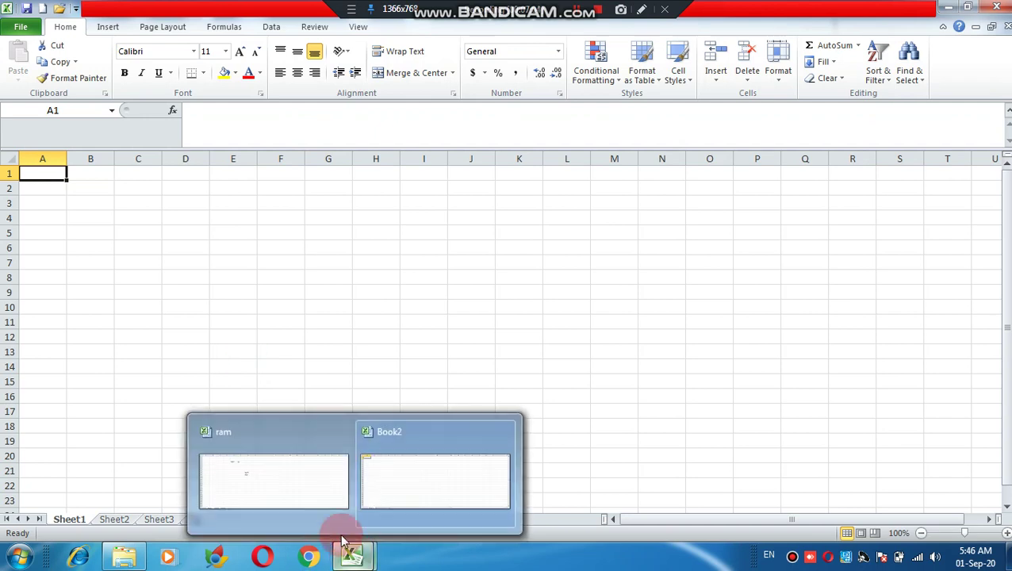
pyautogui.click(300, 465)
pyautogui.click(258, 458)
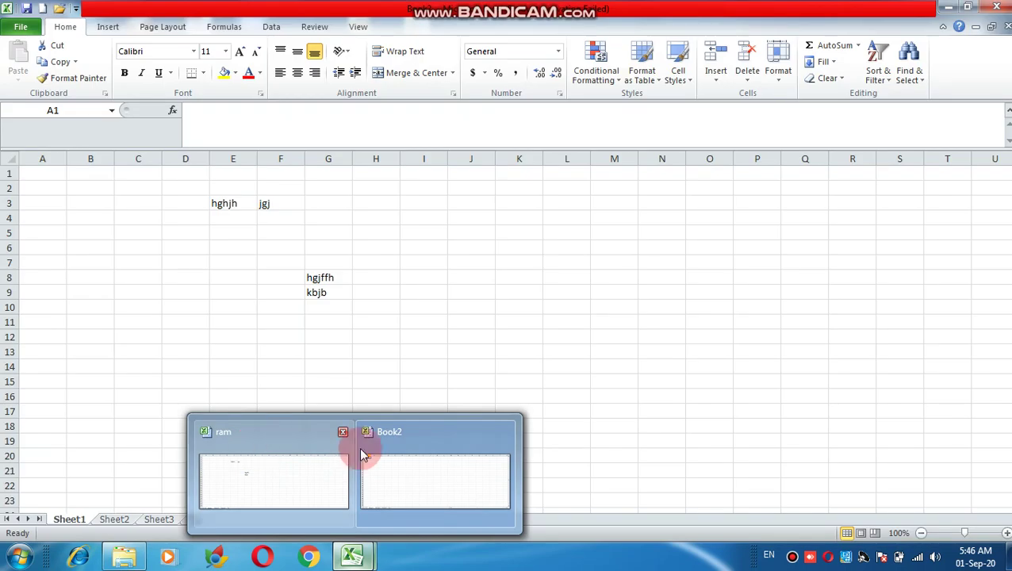
pyautogui.click(407, 470)
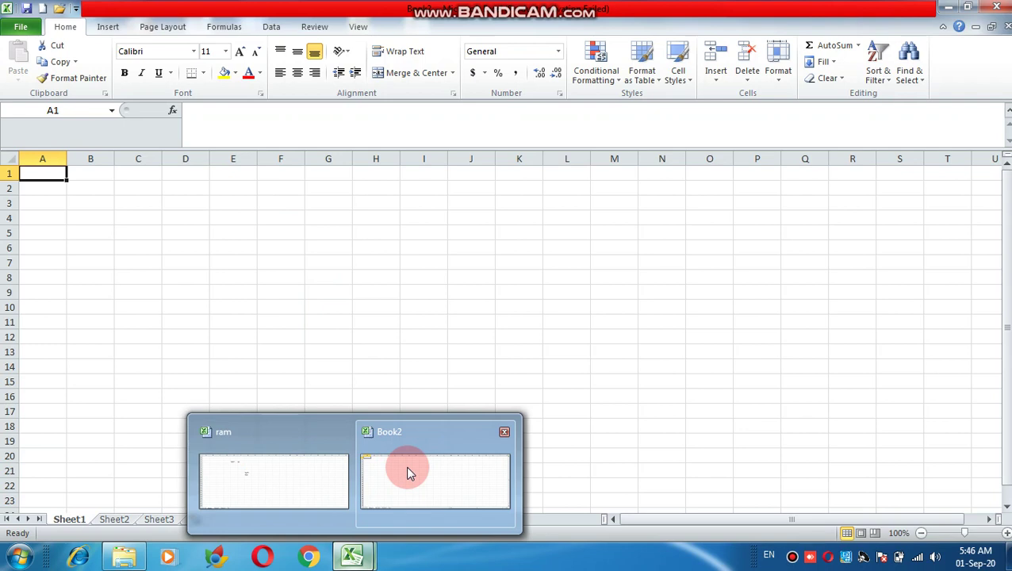
pyautogui.click(504, 432)
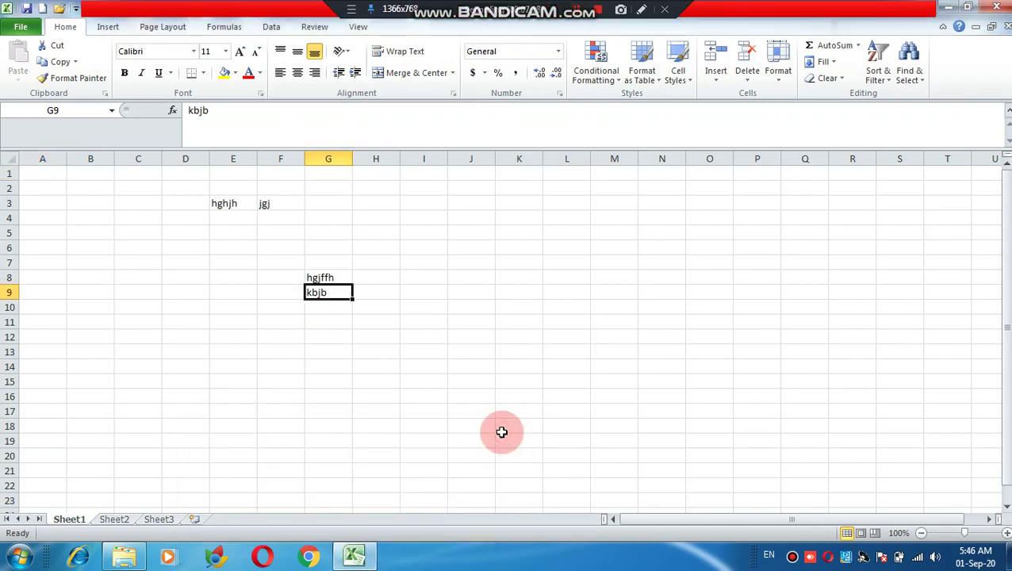